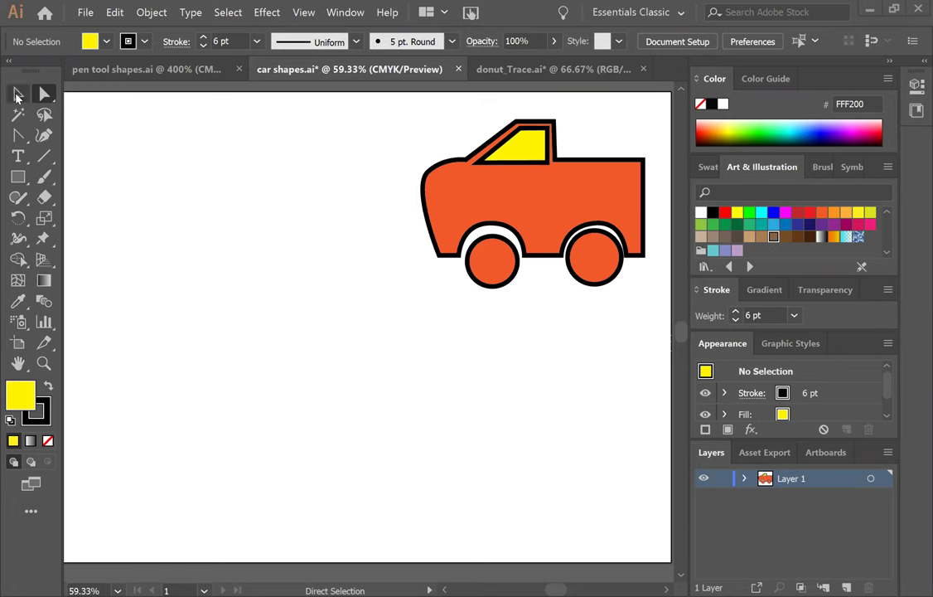
Drag a wide rectangle under the orange car, yellow-filled with a 6 pt black stroke.
{"action": "left_click", "coordinate": [17, 95]}
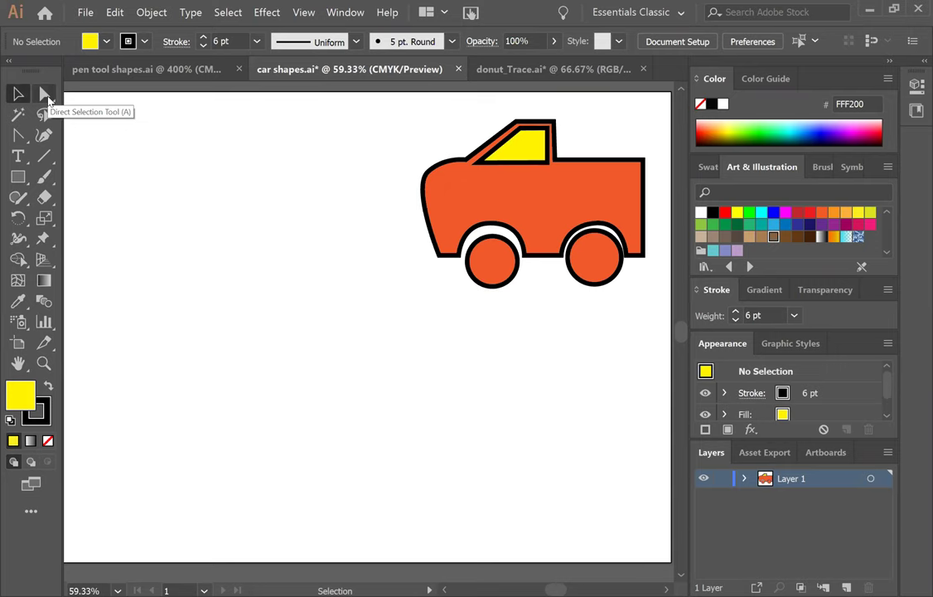
{"action": "left_click", "coordinate": [15, 140]}
{"action": "left_click", "coordinate": [16, 139]}
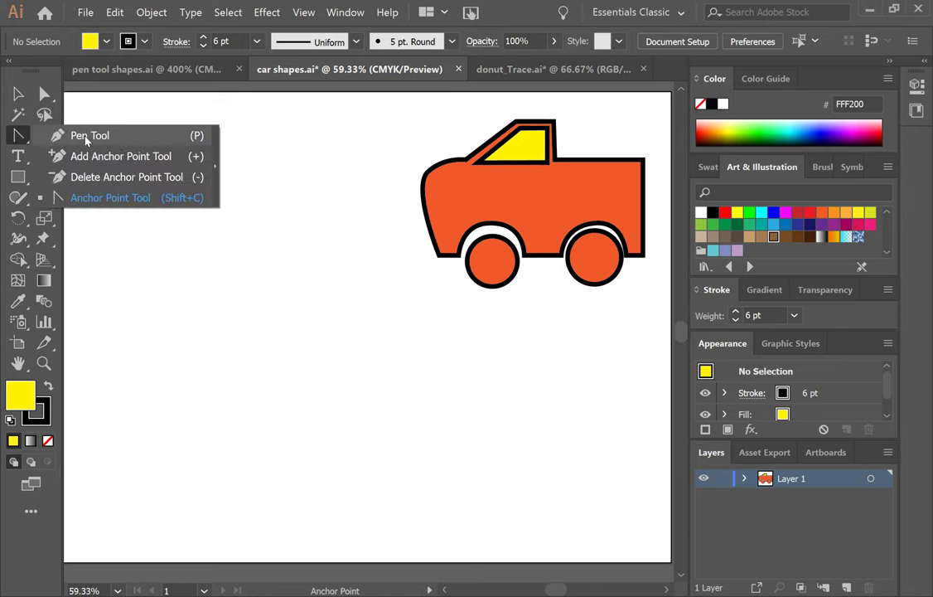
{"action": "left_click", "coordinate": [119, 201]}
{"action": "left_click_drag", "start_coordinate": [17, 177], "coordinate": [83, 182]}
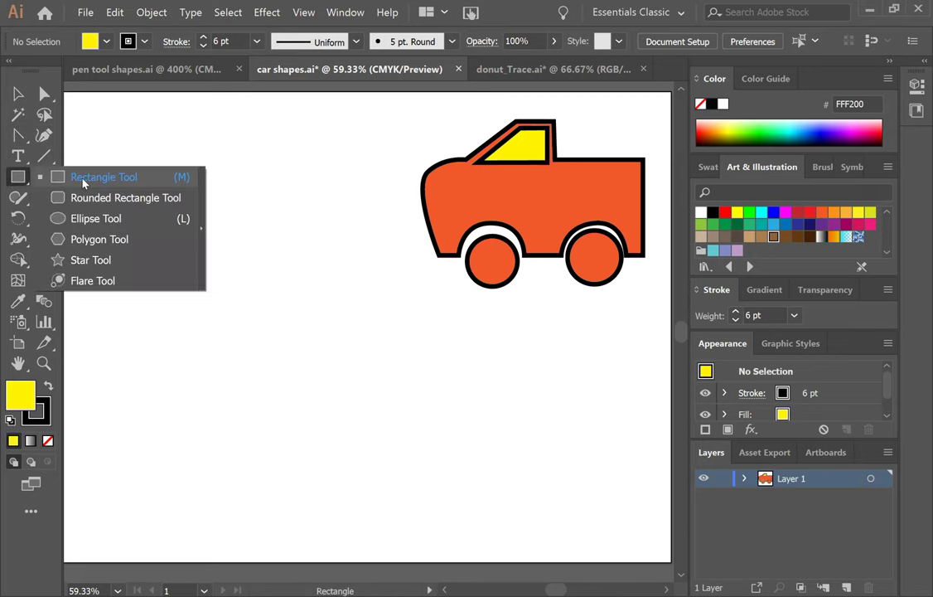
{"action": "left_click", "coordinate": [83, 180]}
{"action": "mouse_move", "coordinate": [118, 344]}
{"action": "left_mouse_down"}
{"action": "mouse_move", "coordinate": [565, 458]}
{"action": "mouse_move", "coordinate": [568, 475]}
{"action": "left_mouse_up"}
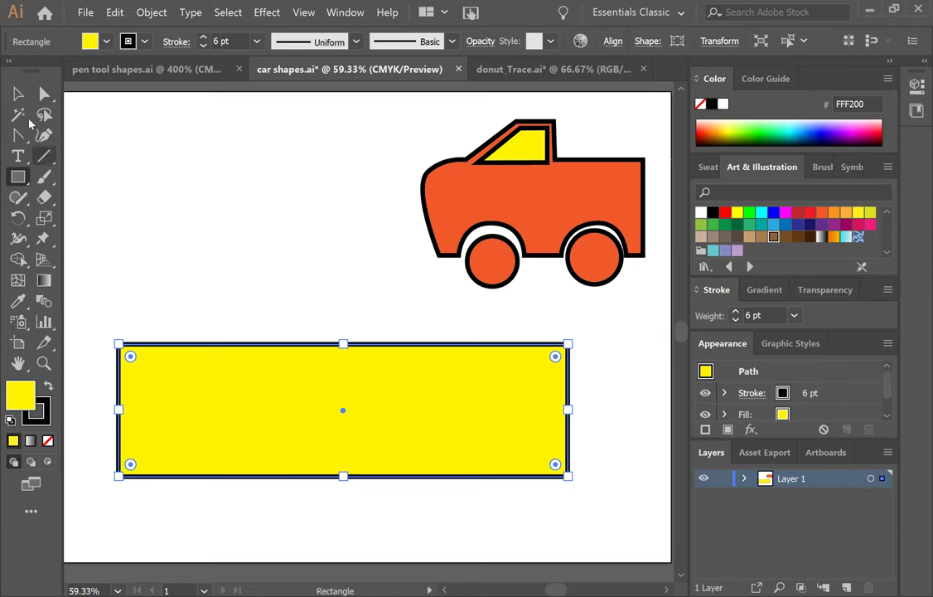
Add six anchor points along the rectangle's bottom edge.
{"action": "left_click", "coordinate": [45, 95]}
{"action": "left_click", "coordinate": [45, 94]}
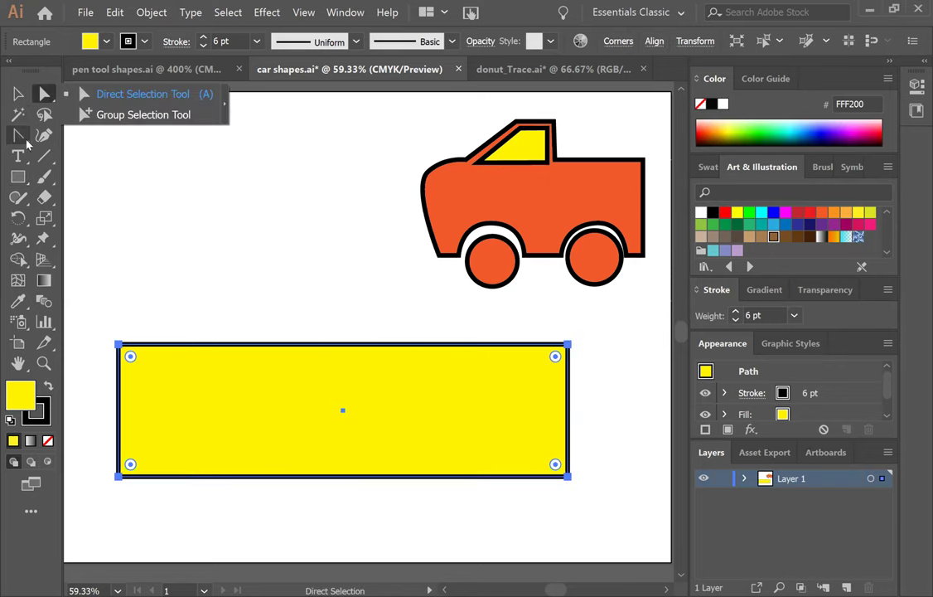
{"action": "left_click", "coordinate": [18, 135]}
{"action": "left_click", "coordinate": [100, 96]}
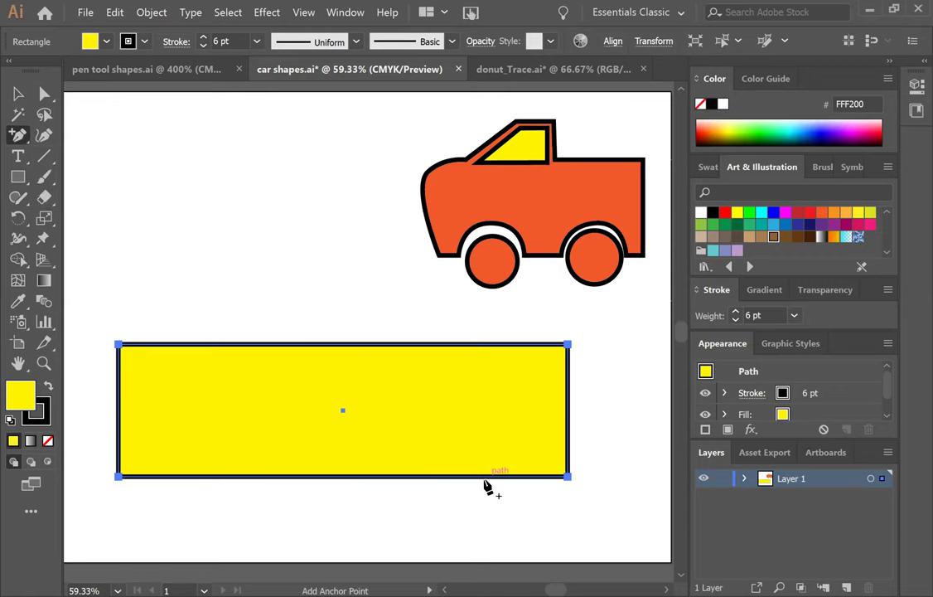
{"action": "left_click", "coordinate": [481, 477]}
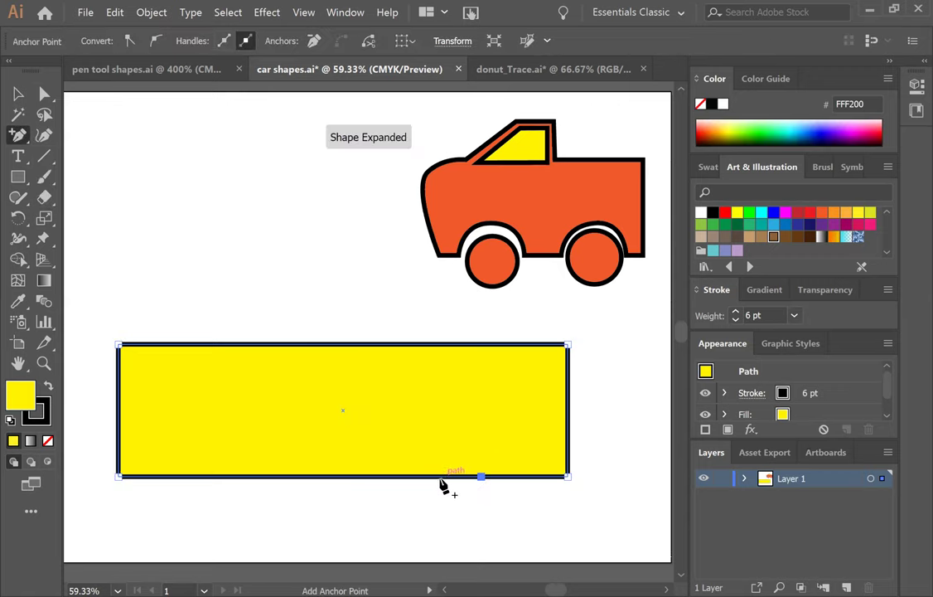
{"action": "left_click", "coordinate": [439, 476]}
{"action": "left_click", "coordinate": [394, 476]}
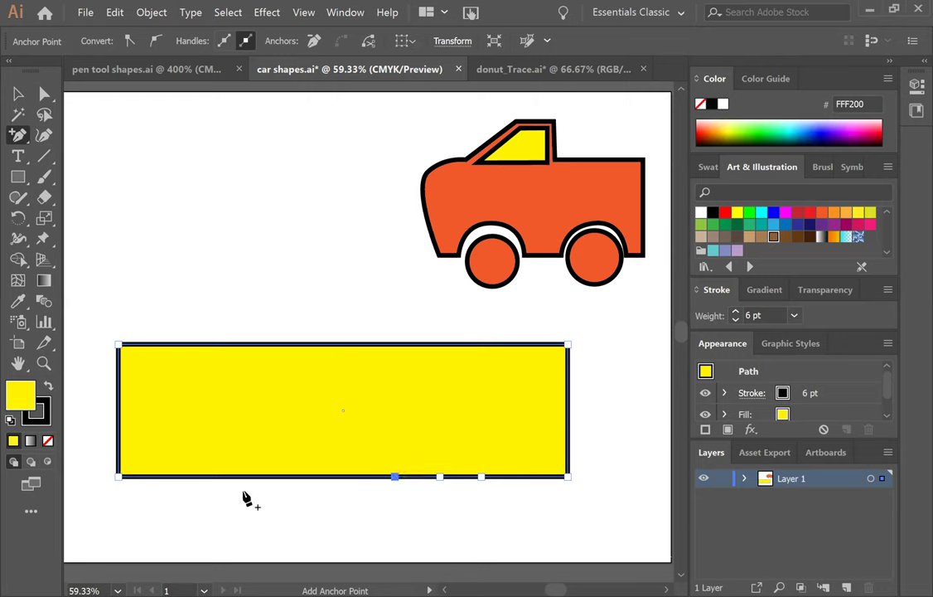
{"action": "left_click", "coordinate": [221, 476]}
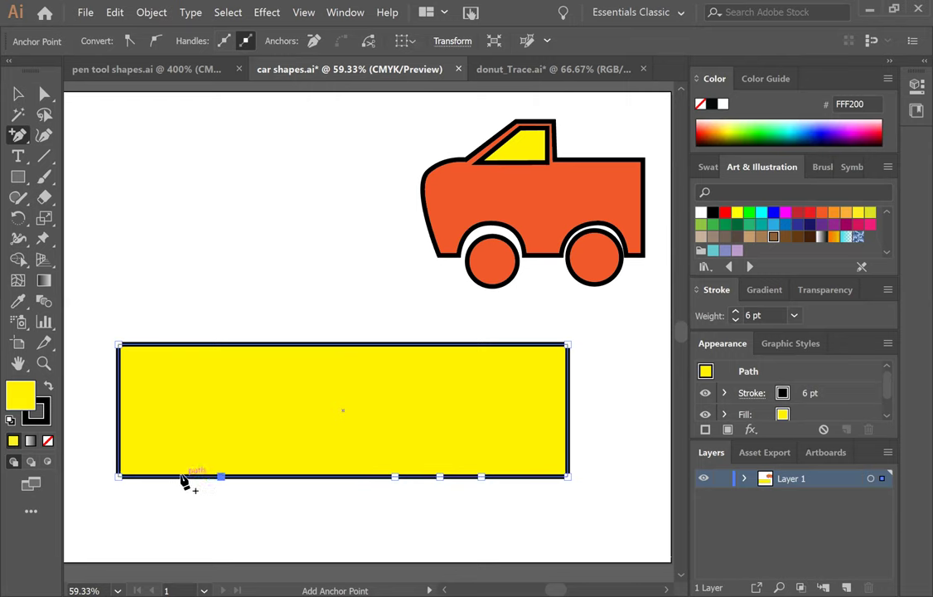
{"action": "left_click", "coordinate": [179, 476]}
{"action": "left_click", "coordinate": [153, 477]}
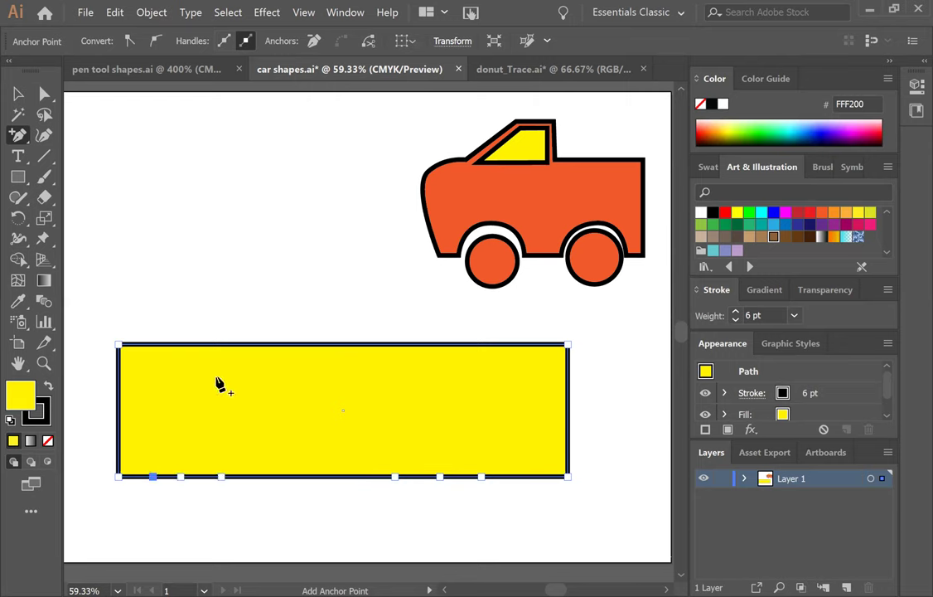
Add four anchor points along the rectangle's top edge.
{"action": "left_click", "coordinate": [210, 343]}
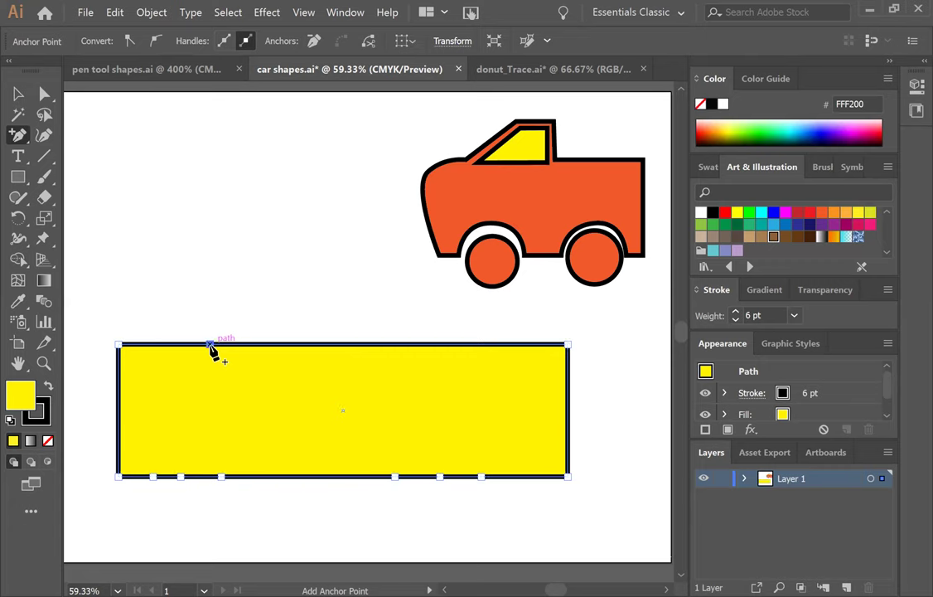
{"action": "left_click", "coordinate": [271, 343]}
{"action": "left_click", "coordinate": [342, 343]}
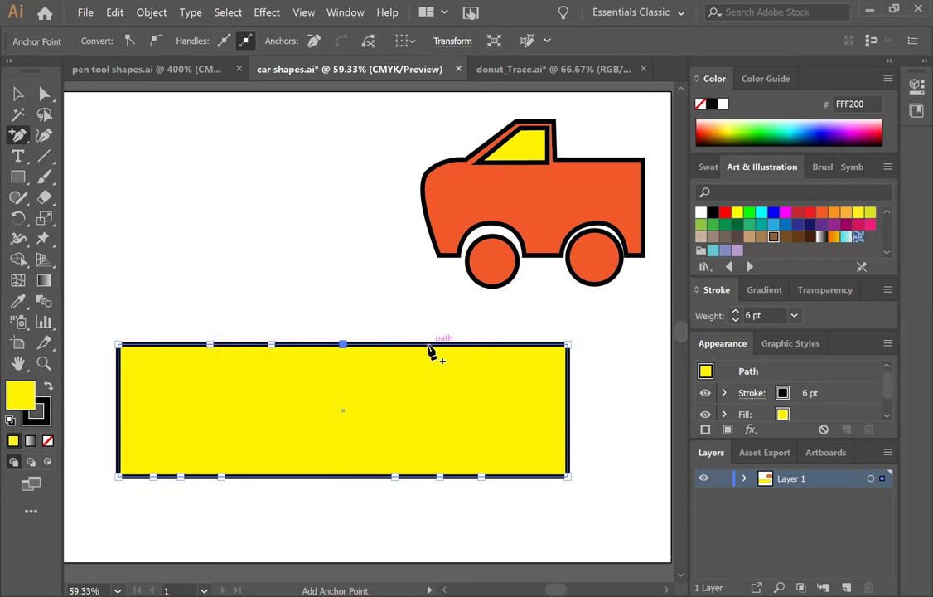
{"action": "left_click", "coordinate": [422, 343]}
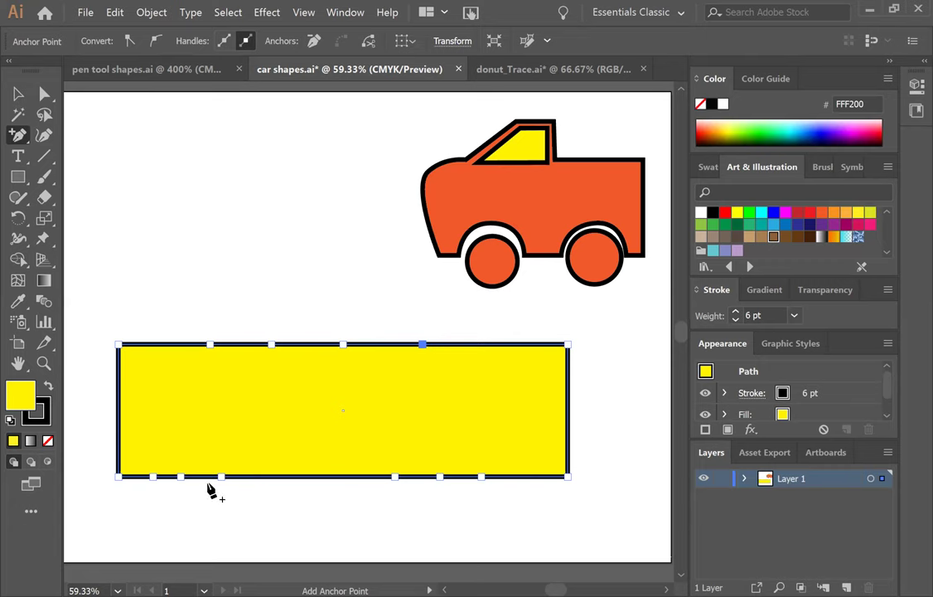
Drag two top anchors up into a slanted cab roof and two bottom anchors up into wheel notches.
{"action": "left_click", "coordinate": [44, 100]}
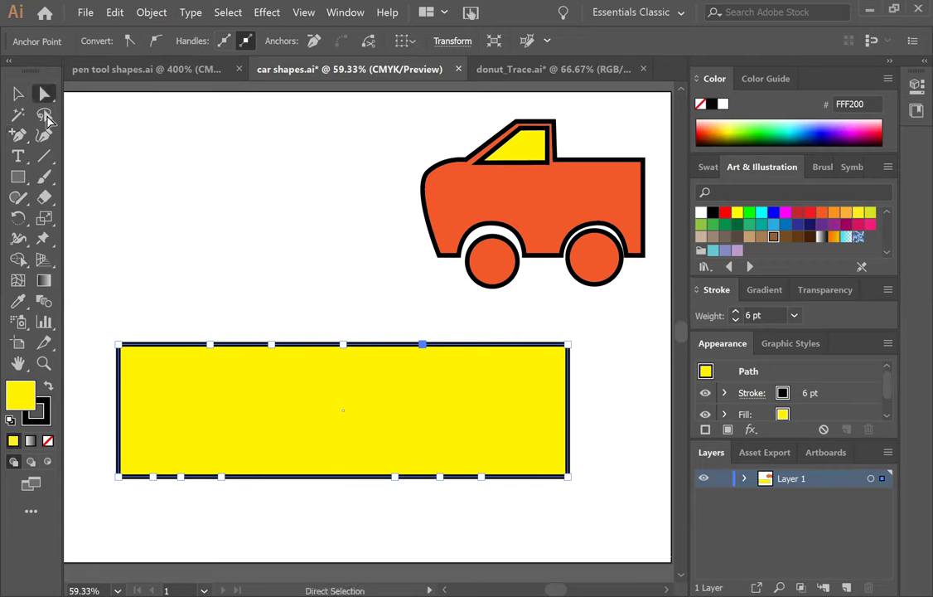
{"action": "left_click_drag", "start_coordinate": [272, 343], "coordinate": [265, 273]}
{"action": "left_click_drag", "start_coordinate": [343, 345], "coordinate": [416, 266]}
{"action": "left_click_drag", "start_coordinate": [440, 476], "coordinate": [437, 412]}
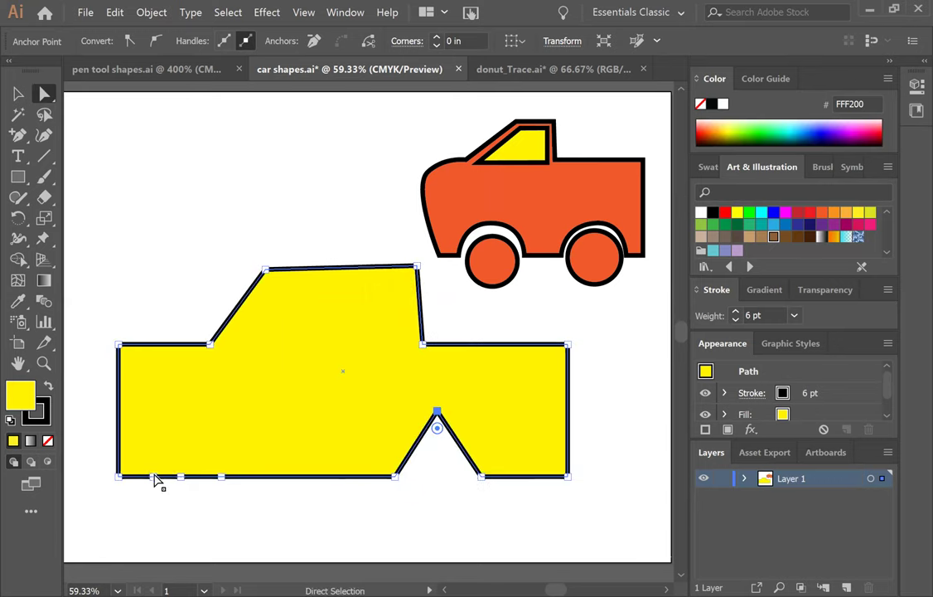
{"action": "left_click_drag", "start_coordinate": [186, 477], "coordinate": [188, 412]}
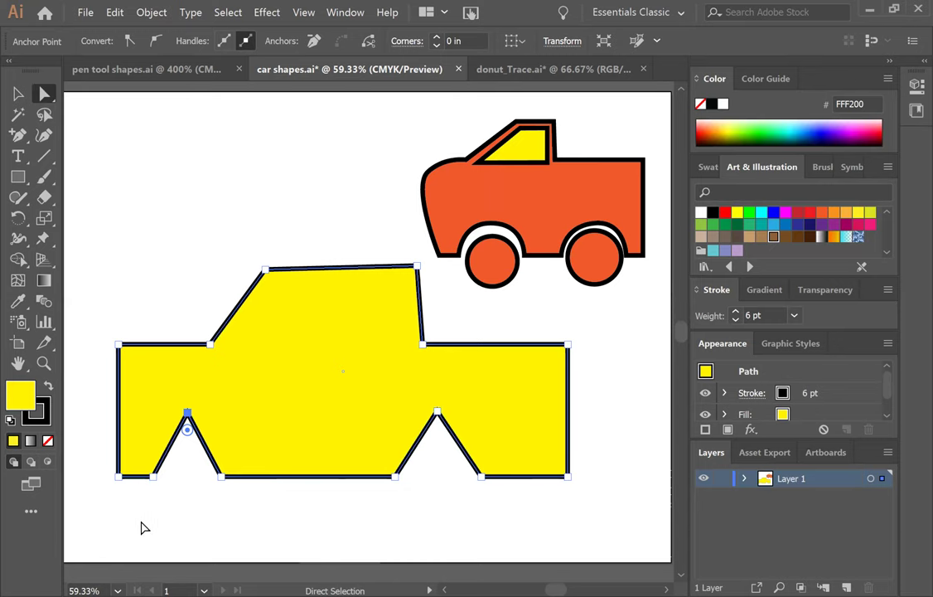
Curve the front upper corner and both wheel-notch apexes into rounded arches.
{"action": "left_click", "coordinate": [21, 134]}
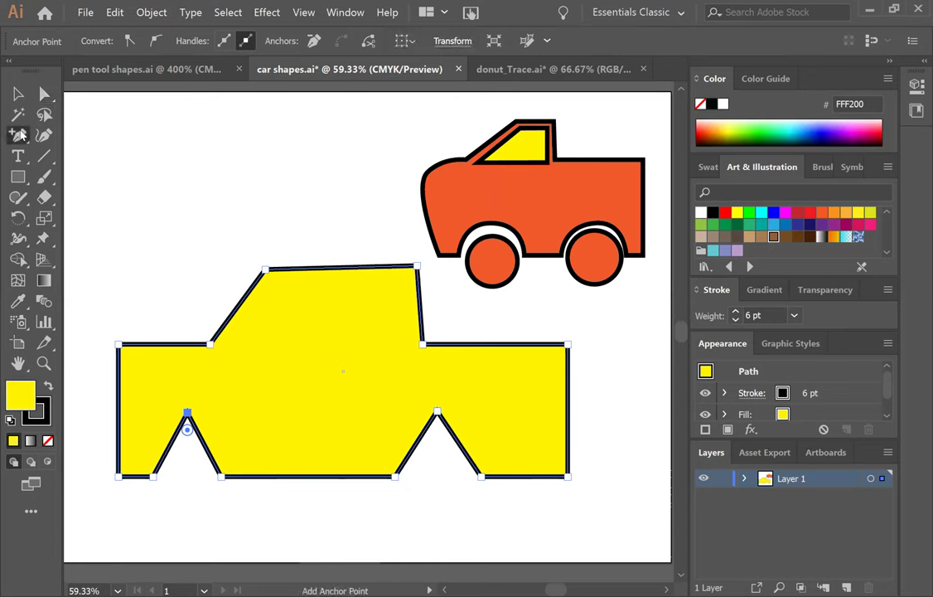
{"action": "left_click_drag", "start_coordinate": [20, 134], "coordinate": [89, 202]}
{"action": "left_click_drag", "start_coordinate": [118, 344], "coordinate": [157, 306]}
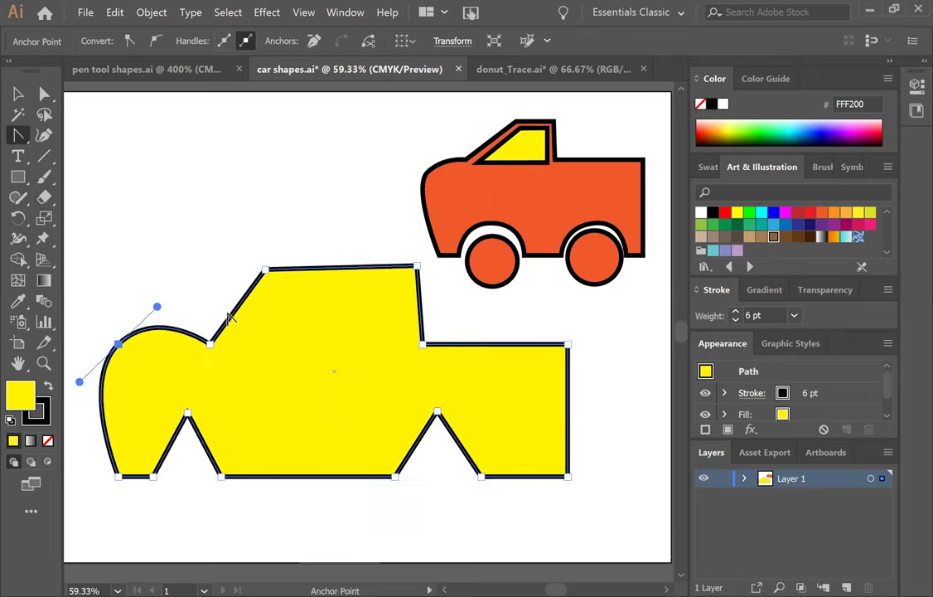
{"action": "left_click", "coordinate": [438, 412]}
{"action": "left_click_drag", "start_coordinate": [437, 412], "coordinate": [384, 410]}
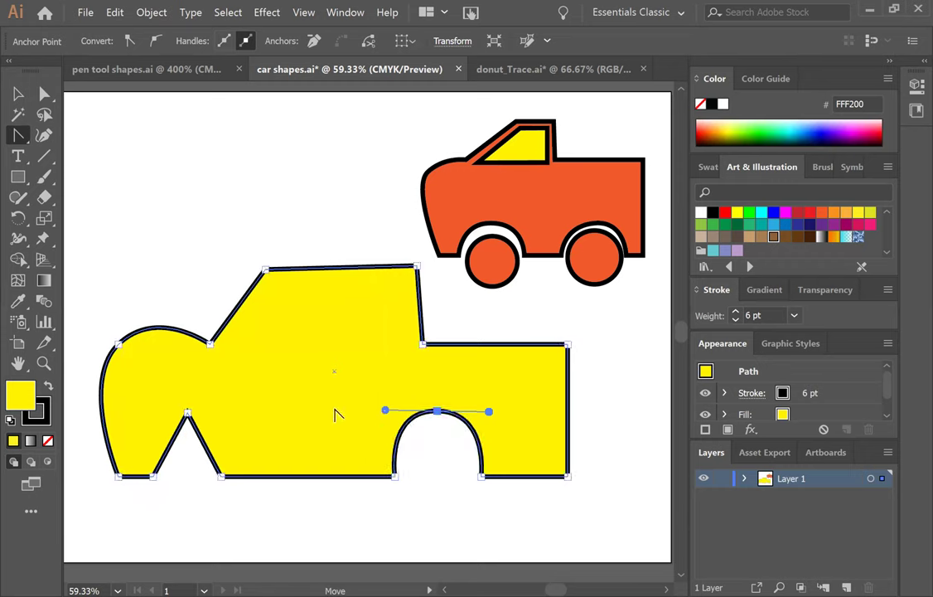
{"action": "left_click_drag", "start_coordinate": [189, 413], "coordinate": [222, 437]}
{"action": "left_click", "coordinate": [44, 94]}
Slope the hood down-left, shift the front arch base 0.16 in right and cab corner 0.17 in left.
{"action": "left_click_drag", "start_coordinate": [163, 431], "coordinate": [147, 430]}
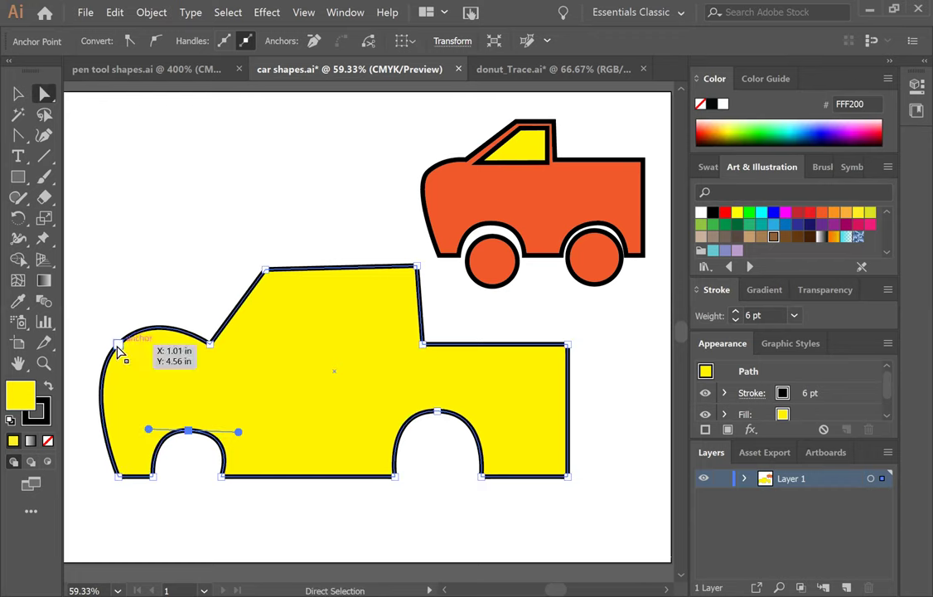
{"action": "left_click_drag", "start_coordinate": [118, 348], "coordinate": [107, 398]}
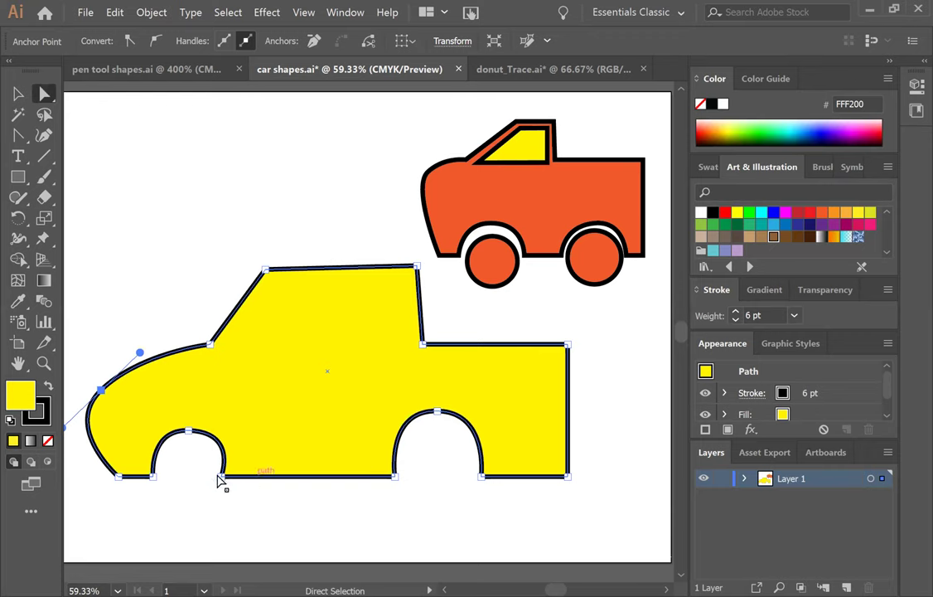
{"action": "left_click_drag", "start_coordinate": [222, 478], "coordinate": [231, 479]}
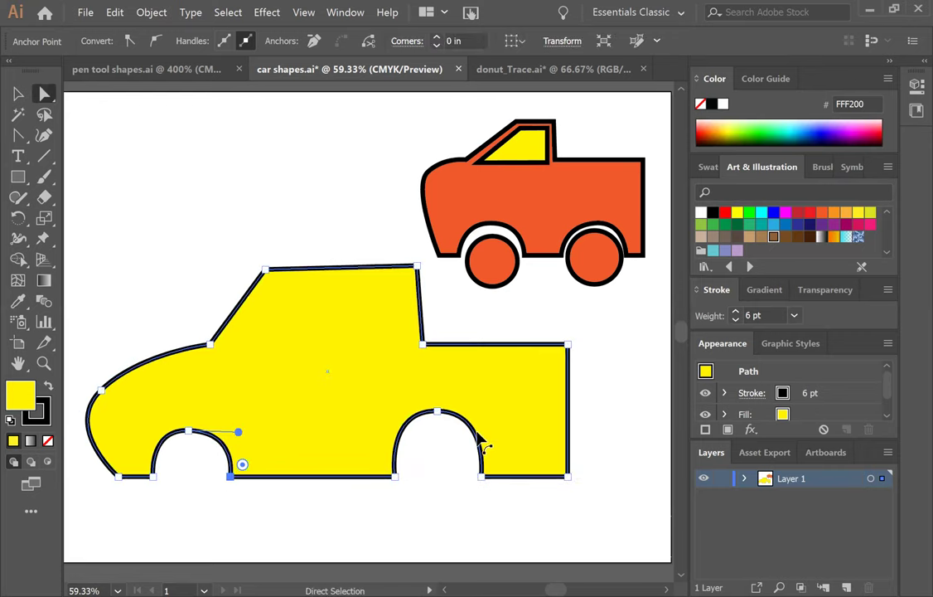
{"action": "left_click_drag", "start_coordinate": [423, 344], "coordinate": [413, 349]}
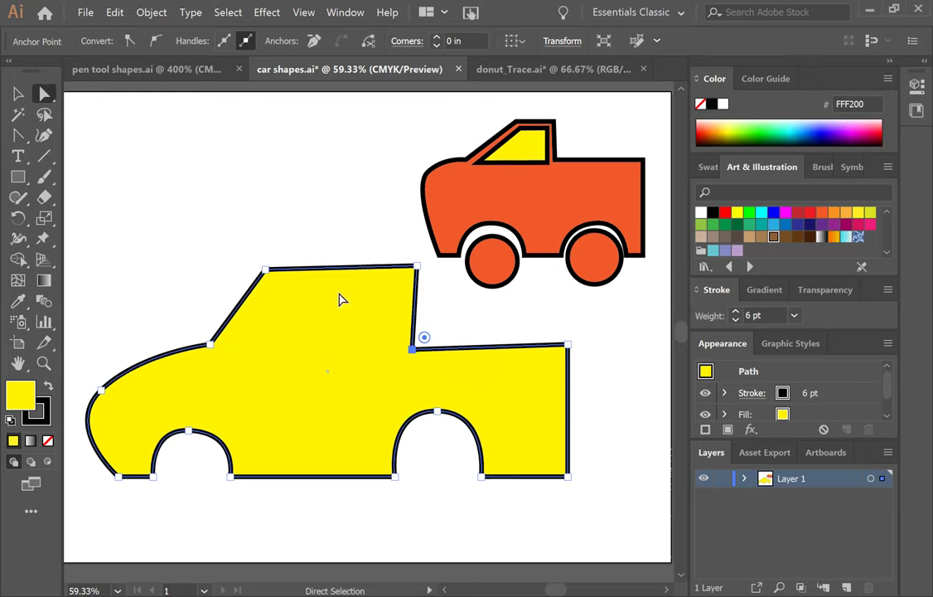
{"action": "left_click_drag", "start_coordinate": [19, 176], "coordinate": [66, 224]}
Draw a circular front wheel inside the front arch, redrawing it smaller after an oversized first try.
{"action": "left_click", "coordinate": [73, 220]}
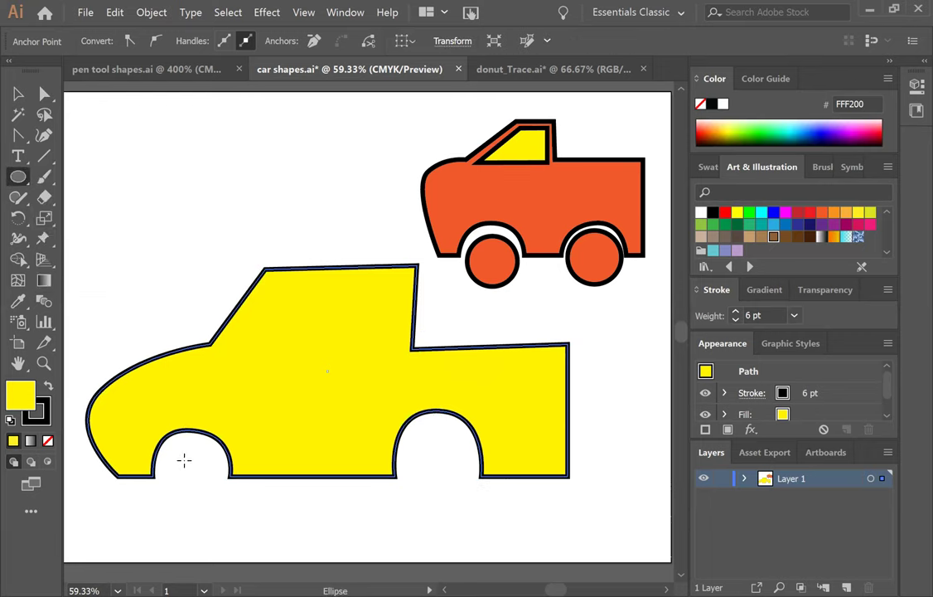
{"action": "left_click_drag", "start_coordinate": [169, 456], "coordinate": [462, 479]}
{"action": "key", "text": "v"}
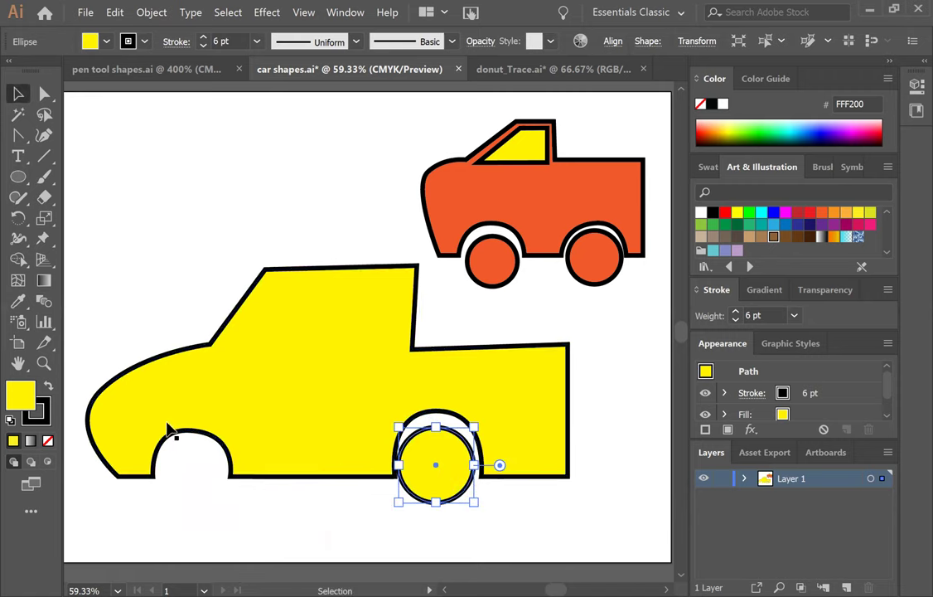
{"action": "left_click", "coordinate": [16, 178]}
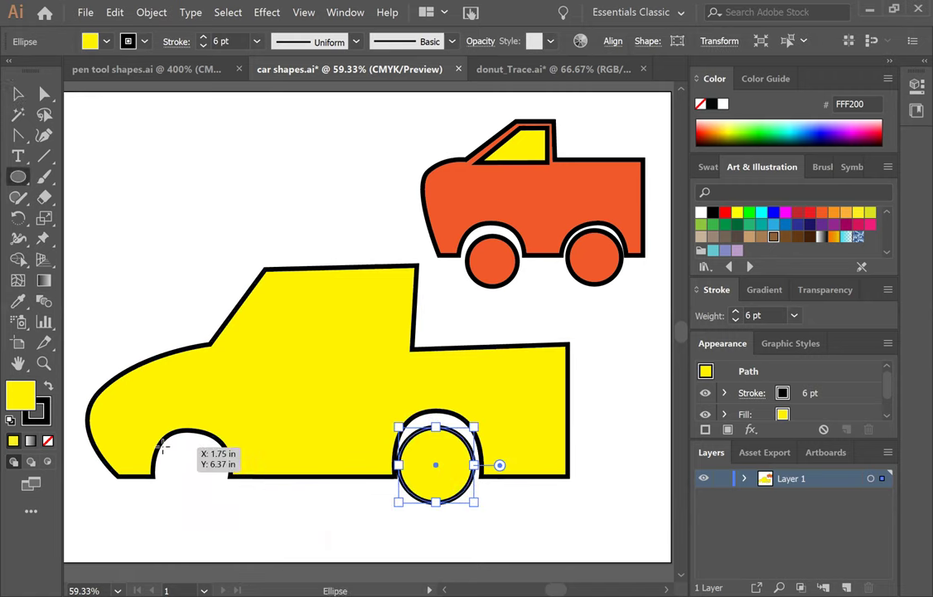
{"action": "left_click_drag", "start_coordinate": [170, 449], "coordinate": [224, 500]}
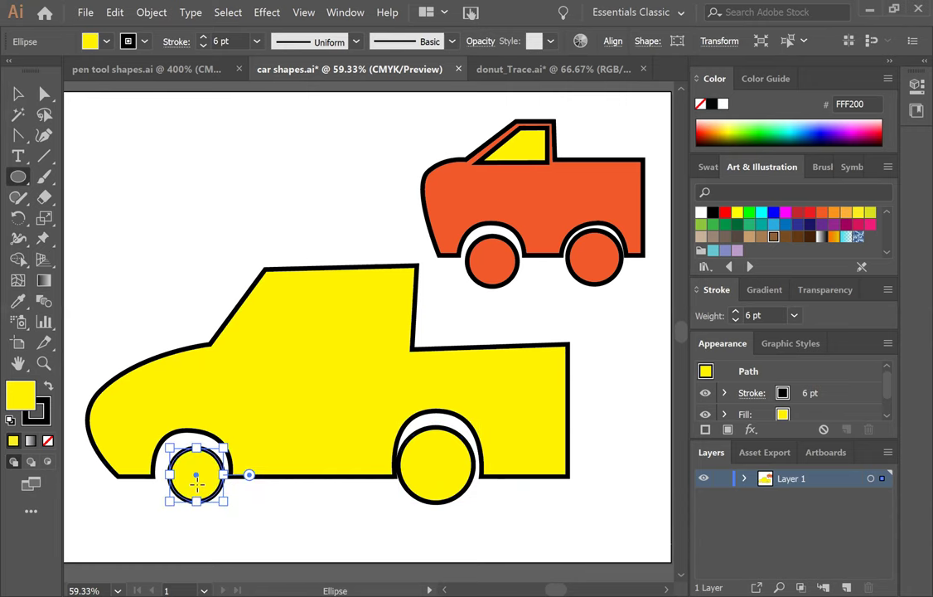
{"action": "left_click", "coordinate": [18, 94]}
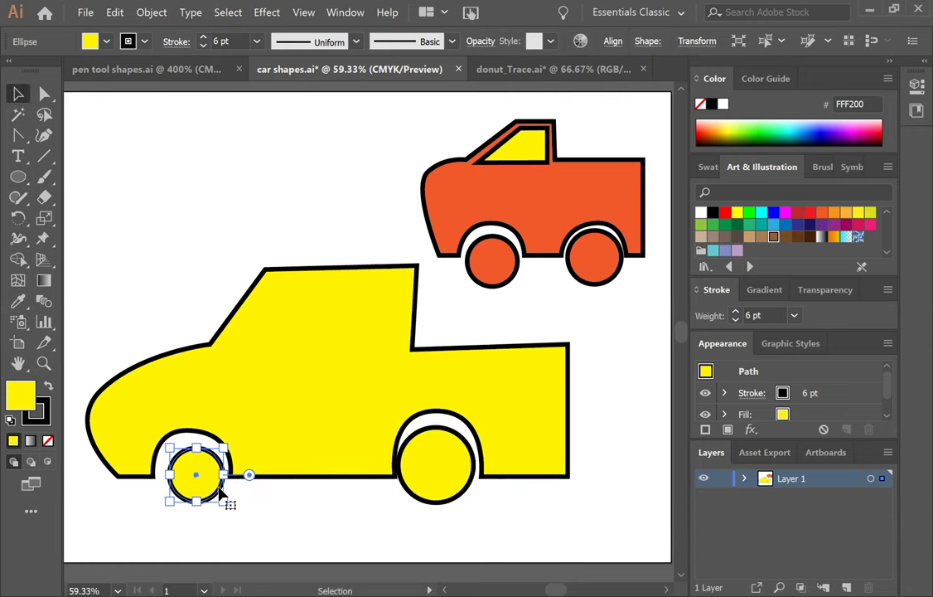
{"action": "mouse_move", "coordinate": [197, 476]}
{"action": "left_mouse_down"}
{"action": "mouse_move", "coordinate": [186, 481]}
{"action": "mouse_move", "coordinate": [197, 476]}
{"action": "left_mouse_up"}
{"action": "left_click", "coordinate": [404, 481]}
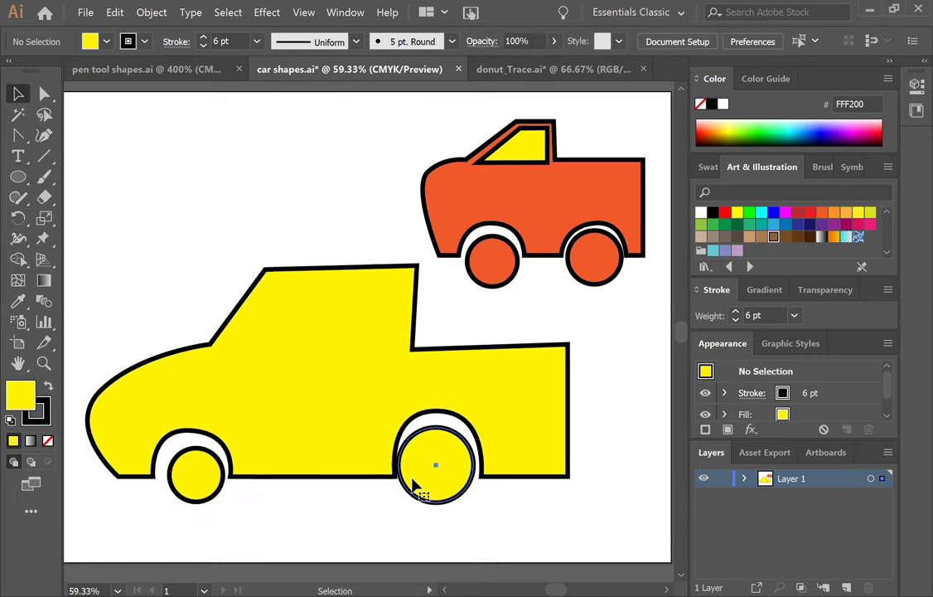
{"action": "left_click", "coordinate": [411, 485]}
Drag the body anchor beside the rear wheel arch slightly left, then deselect.
{"action": "left_click", "coordinate": [383, 472]}
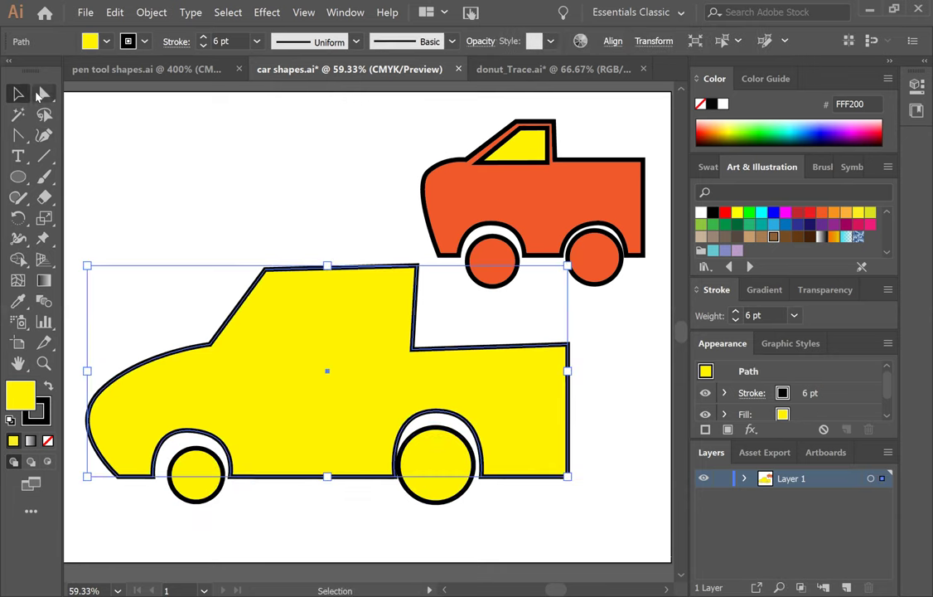
{"action": "left_click", "coordinate": [44, 94]}
{"action": "left_click", "coordinate": [386, 491]}
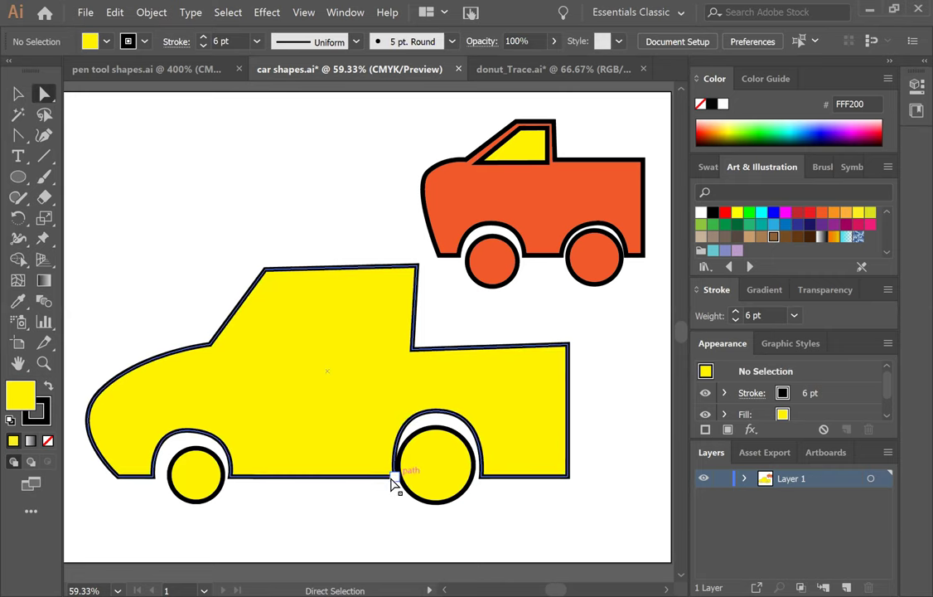
{"action": "left_click_drag", "start_coordinate": [393, 484], "coordinate": [383, 483]}
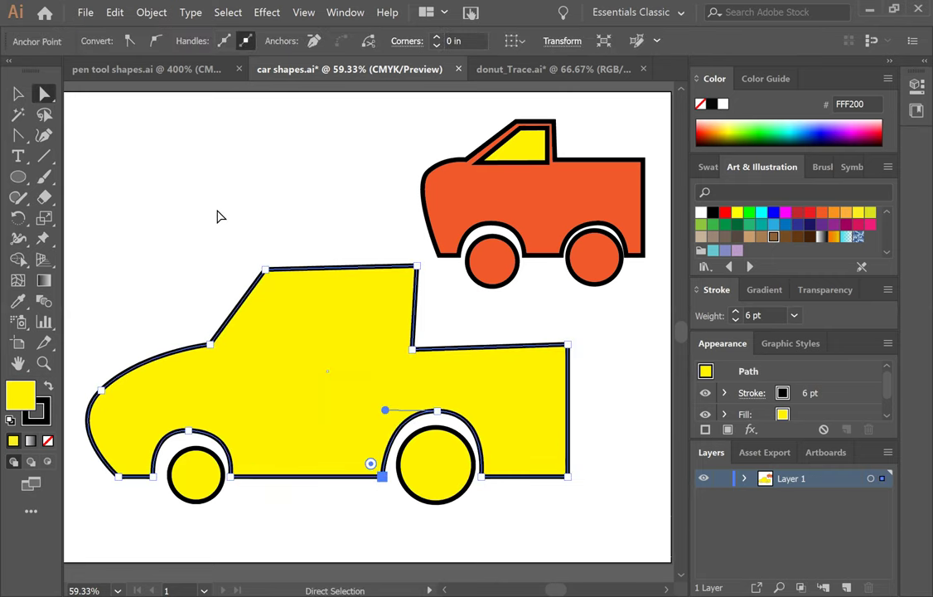
{"action": "left_click", "coordinate": [182, 214]}
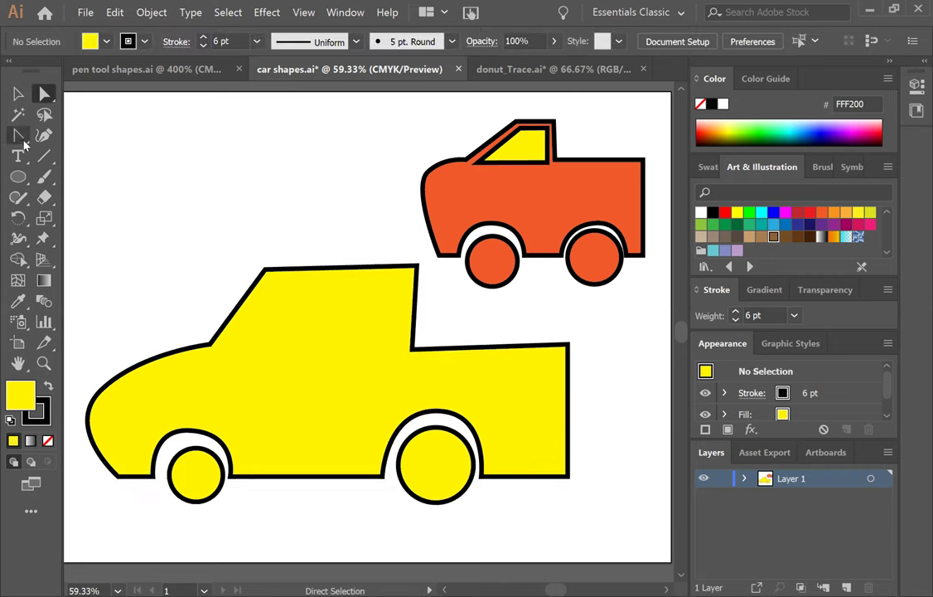
Draw two rectangles side by side in the cab as the right and left windows.
{"action": "left_click", "coordinate": [14, 179]}
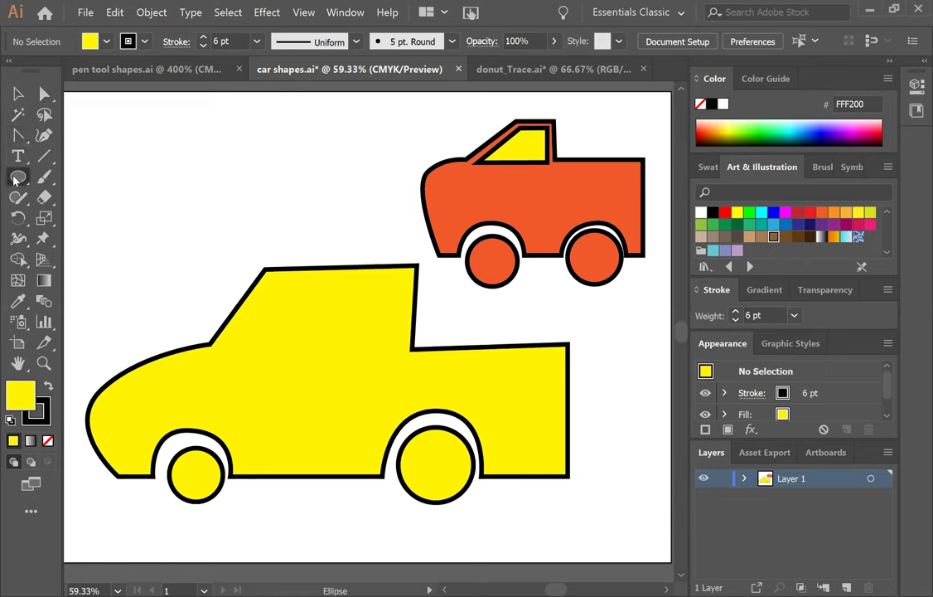
{"action": "left_click_drag", "start_coordinate": [17, 176], "coordinate": [81, 179]}
{"action": "key", "text": "m"}
{"action": "left_click_drag", "start_coordinate": [334, 275], "coordinate": [398, 347]}
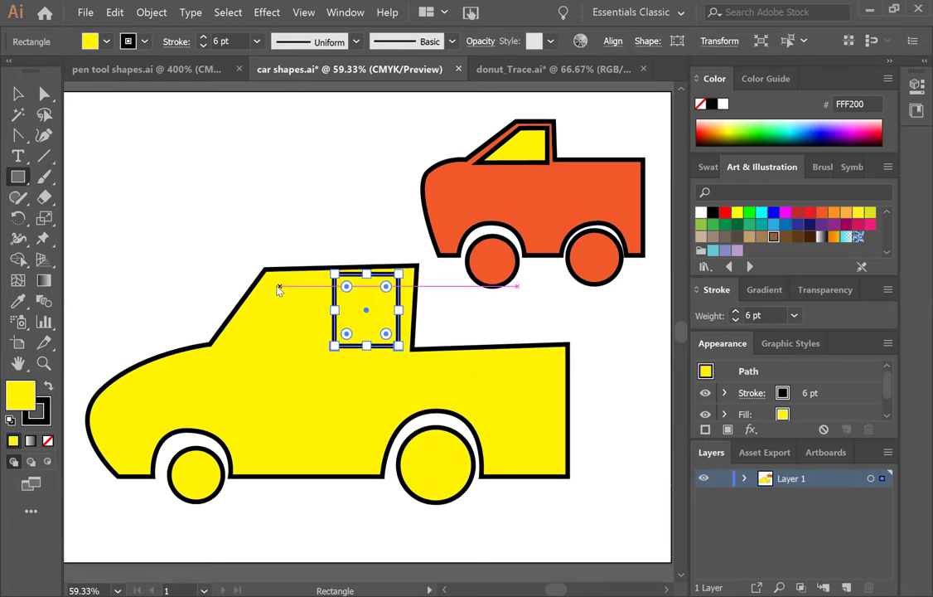
{"action": "left_click_drag", "start_coordinate": [262, 274], "coordinate": [320, 349]}
{"action": "left_click", "coordinate": [44, 94]}
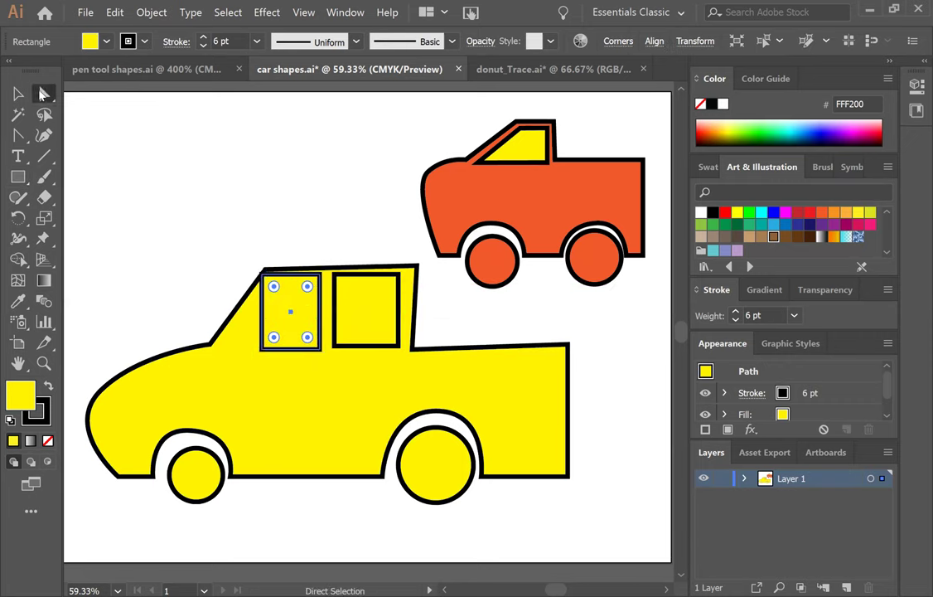
{"action": "left_click", "coordinate": [141, 160]}
Drag the left window's corners and the right window's top-right corner to slant their edges.
{"action": "left_click_drag", "start_coordinate": [263, 349], "coordinate": [227, 353]}
{"action": "left_click_drag", "start_coordinate": [263, 272], "coordinate": [275, 280]}
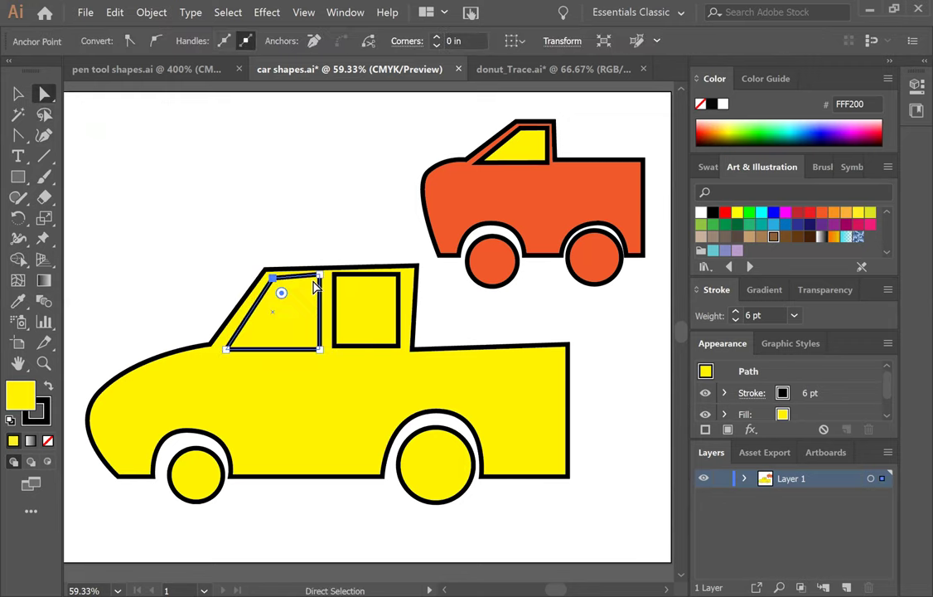
{"action": "left_click", "coordinate": [335, 346]}
{"action": "mouse_move", "coordinate": [399, 275]}
{"action": "left_mouse_down"}
{"action": "mouse_move", "coordinate": [412, 280]}
{"action": "mouse_move", "coordinate": [404, 277]}
{"action": "left_mouse_up"}
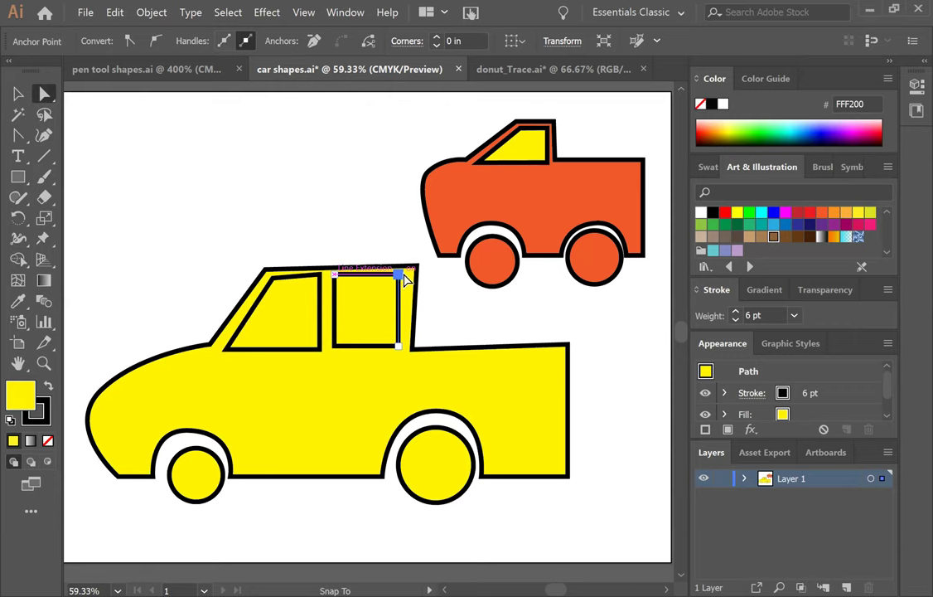
{"action": "left_click_drag", "start_coordinate": [404, 280], "coordinate": [408, 273]}
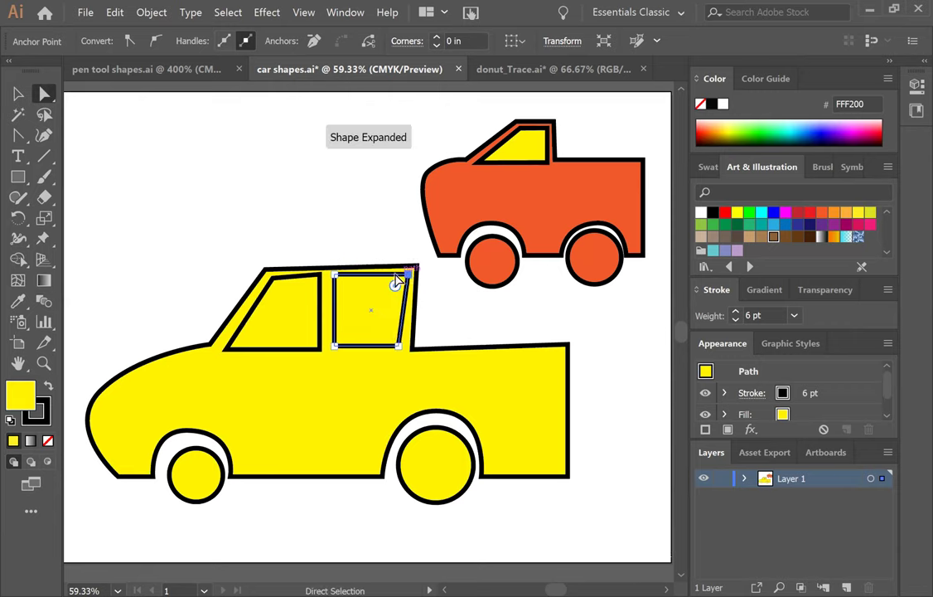
Nudge the right window's top corners inward and down with the arrow keys.
{"action": "left_click", "coordinate": [405, 349]}
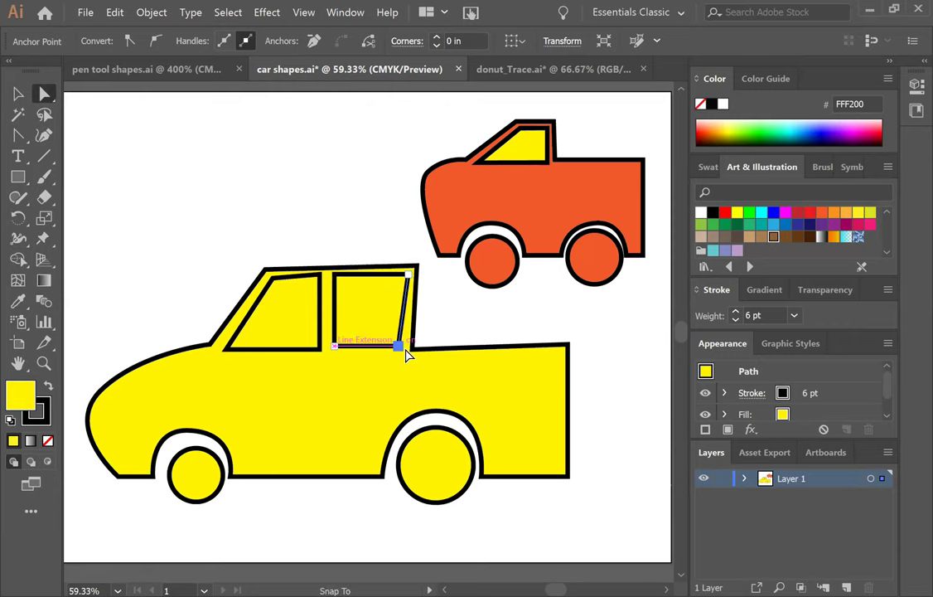
{"action": "left_click", "coordinate": [335, 274]}
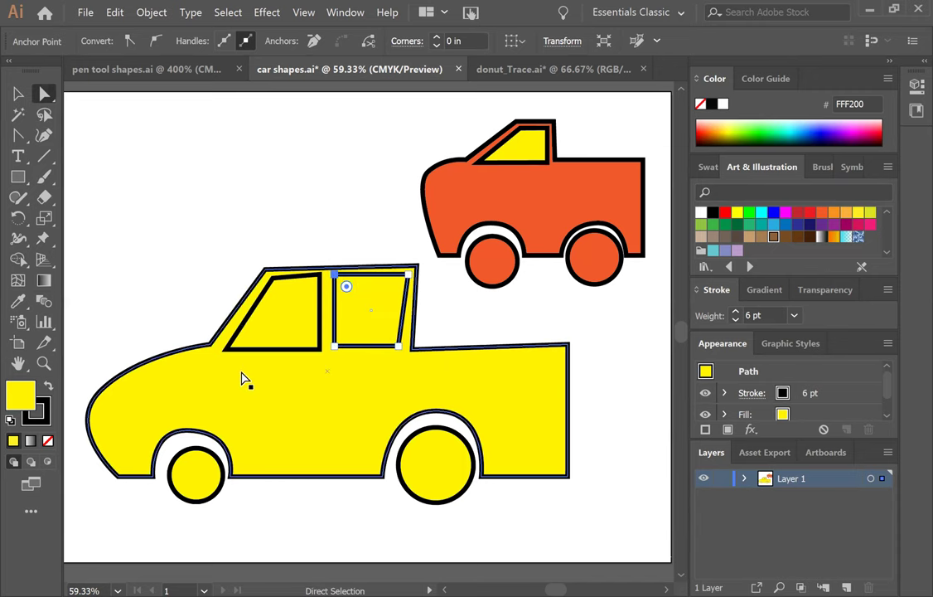
{"action": "key", "text": "Right"}
{"action": "key", "text": "Right"}
{"action": "key", "text": "Right"}
{"action": "key", "text": "Right"}
{"action": "key", "text": "Right"}
{"action": "key", "text": "Right"}
{"action": "key", "text": "Right"}
{"action": "key", "text": "Right"}
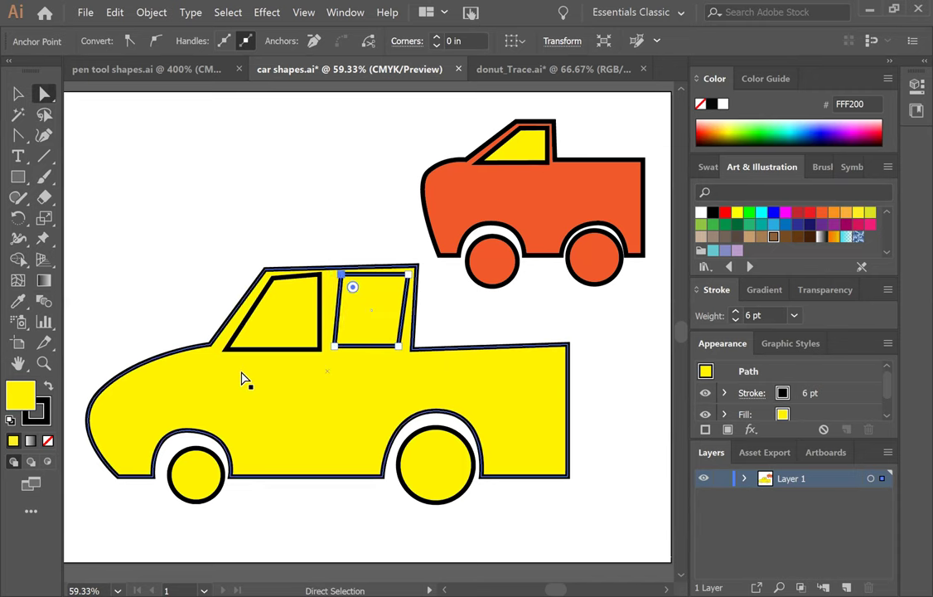
{"action": "key", "text": "Down"}
{"action": "key", "text": "Down"}
{"action": "key", "text": "Down"}
{"action": "key", "text": "Down"}
{"action": "left_click", "coordinate": [407, 276]}
{"action": "key", "text": "Left"}
{"action": "key", "text": "Left"}
{"action": "key", "text": "Left"}
{"action": "key", "text": "Left"}
{"action": "key", "text": "Left"}
{"action": "key", "text": "Left"}
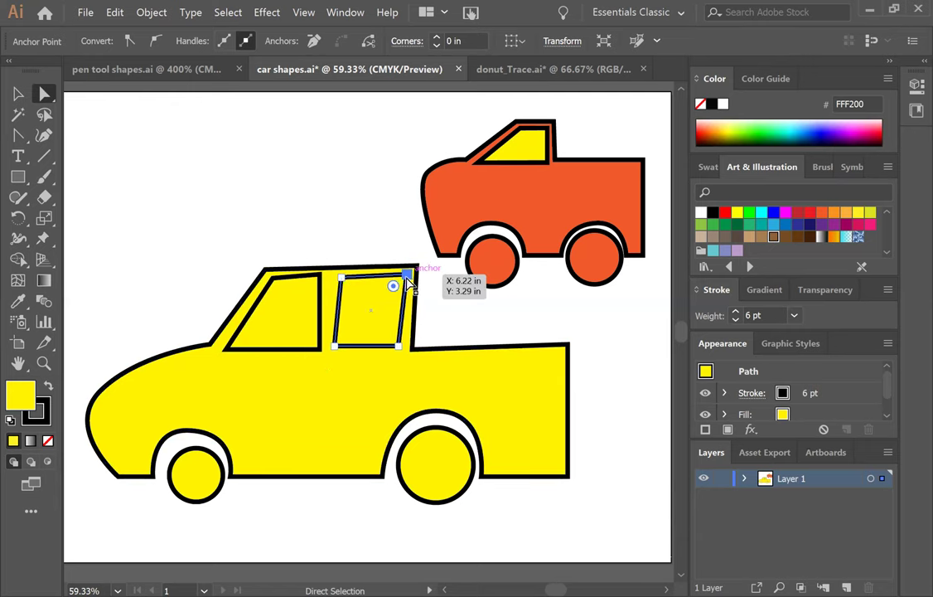
{"action": "key", "text": "Down"}
{"action": "key", "text": "Down"}
{"action": "key", "text": "Down"}
{"action": "key", "text": "Down"}
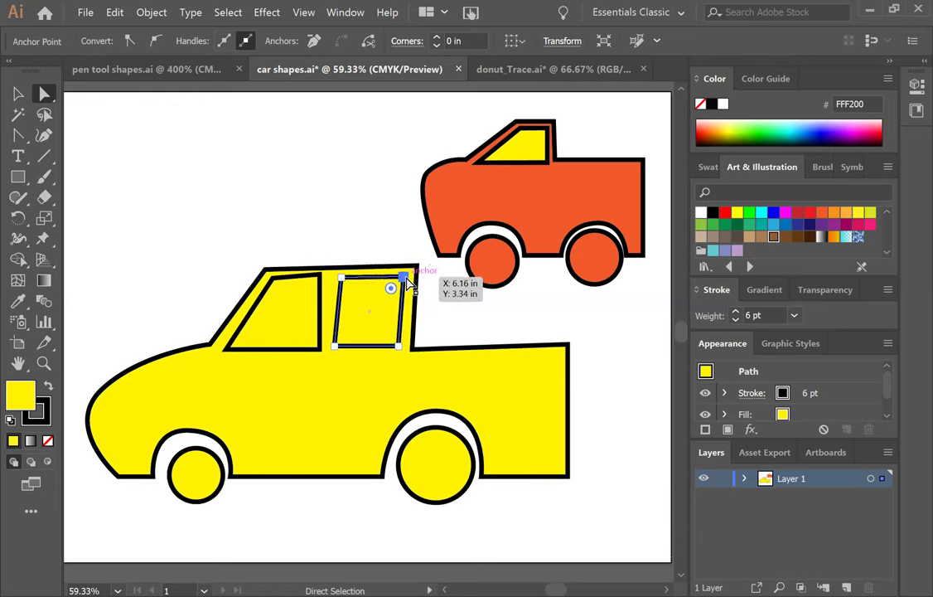
Nudge the left window's top-right corner down and right to slant its inner edge.
{"action": "left_click", "coordinate": [319, 277]}
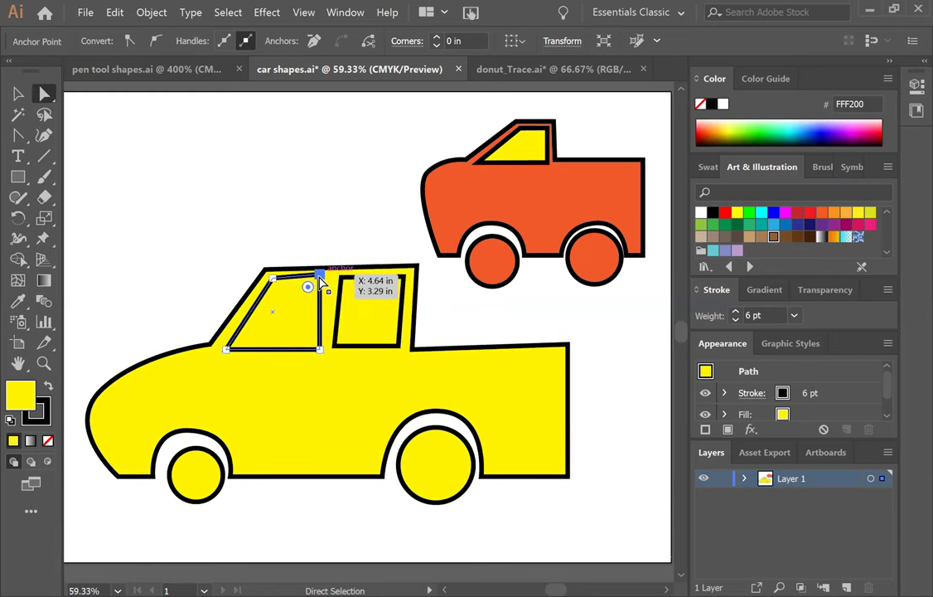
{"action": "key", "text": "Down"}
{"action": "key", "text": "Down"}
{"action": "key", "text": "Down"}
{"action": "key", "text": "Down"}
{"action": "key", "text": "Down"}
{"action": "key", "text": "Down"}
{"action": "key", "text": "Down"}
{"action": "key", "text": "Right"}
{"action": "key", "text": "Right"}
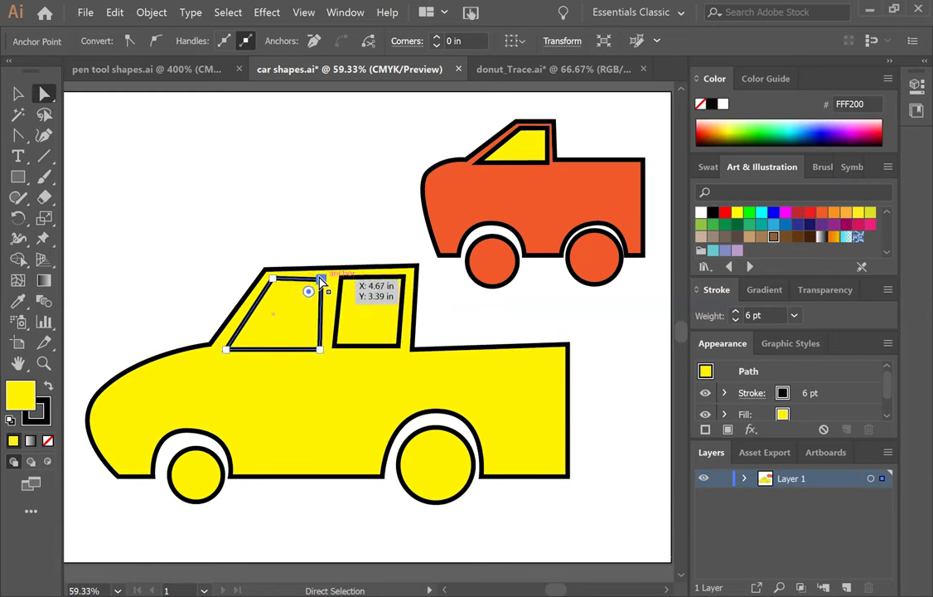
{"action": "key", "text": "Right"}
{"action": "key", "text": "Right"}
{"action": "key", "text": "Right"}
{"action": "key", "text": "Right"}
{"action": "key", "text": "Right"}
{"action": "key", "text": "Right"}
{"action": "key", "text": "Right"}
{"action": "key", "text": "Right"}
{"action": "key", "text": "Right"}
{"action": "key", "text": "Right"}
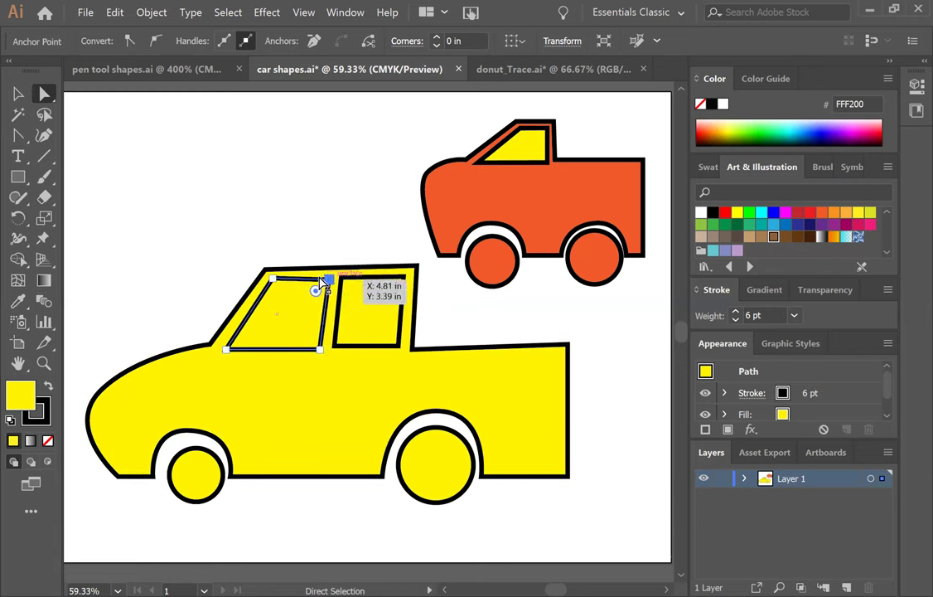
{"action": "key", "text": "Up"}
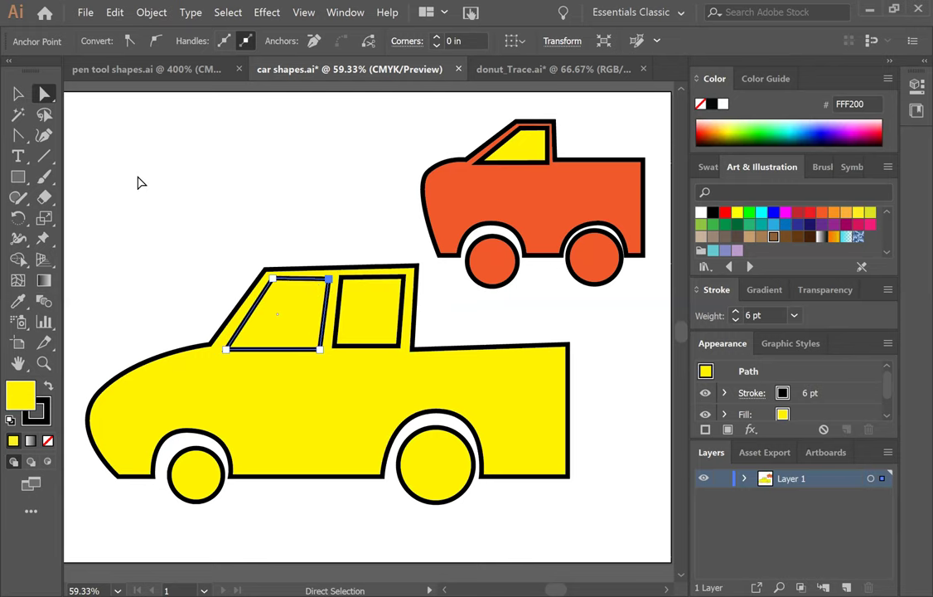
{"action": "left_click", "coordinate": [138, 182]}
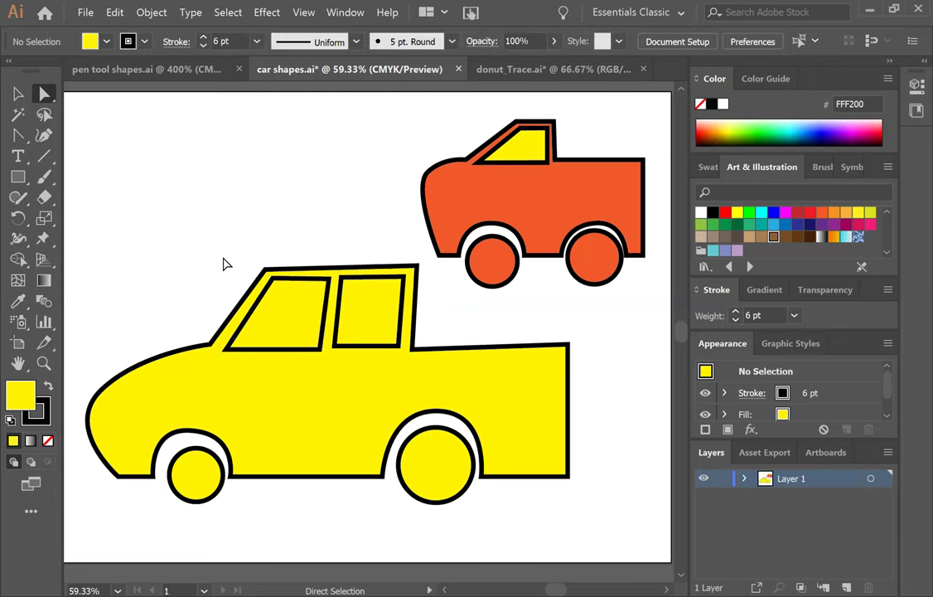